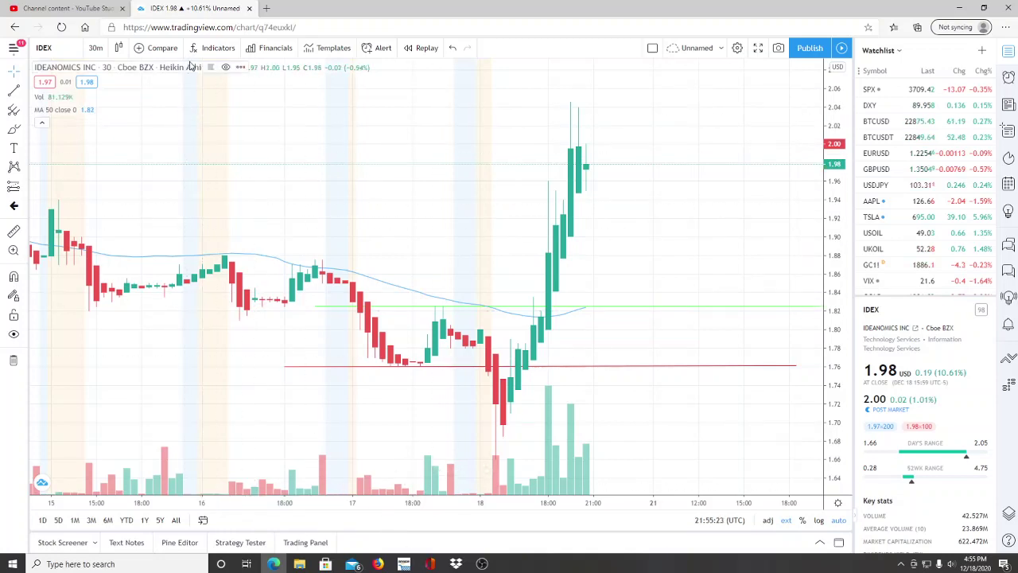
Add the built-in MACD (12, 26, close, 9) indicator as a pane below the IDEX chart.
{"action": "left_click", "coordinate": [216, 47]}
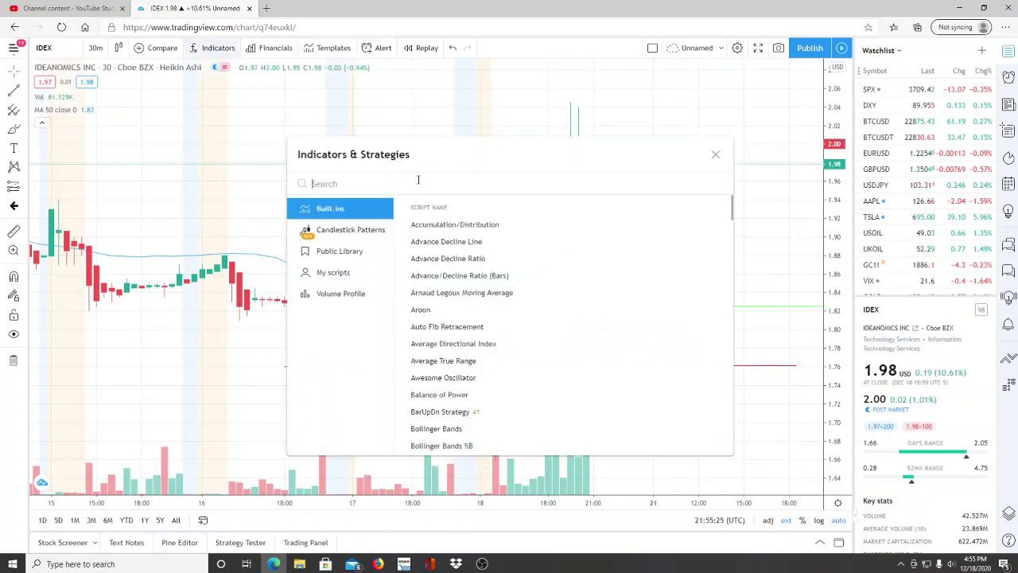
{"action": "type", "text": "macd"}
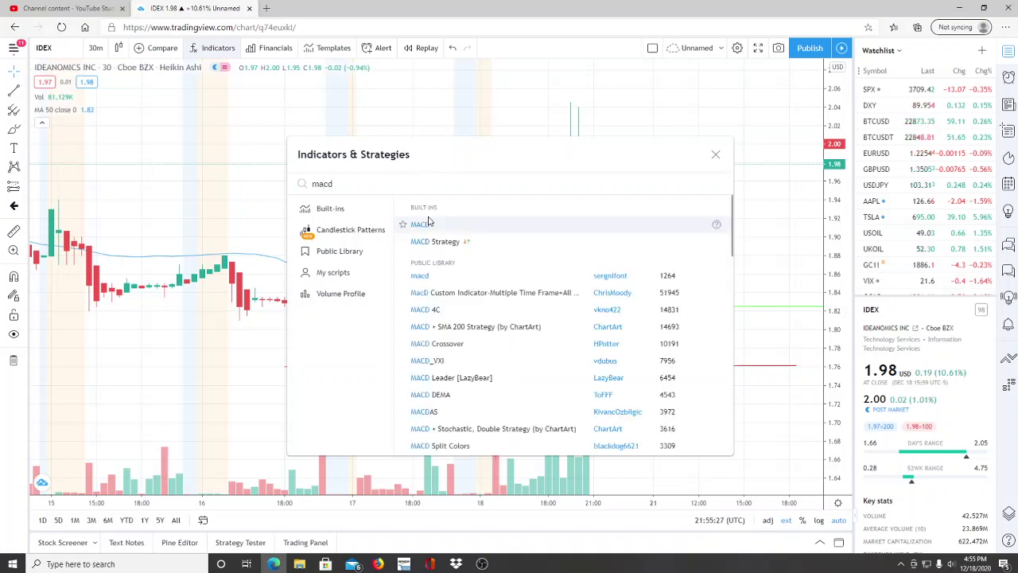
{"action": "left_click", "coordinate": [428, 226]}
{"action": "left_click", "coordinate": [716, 154]}
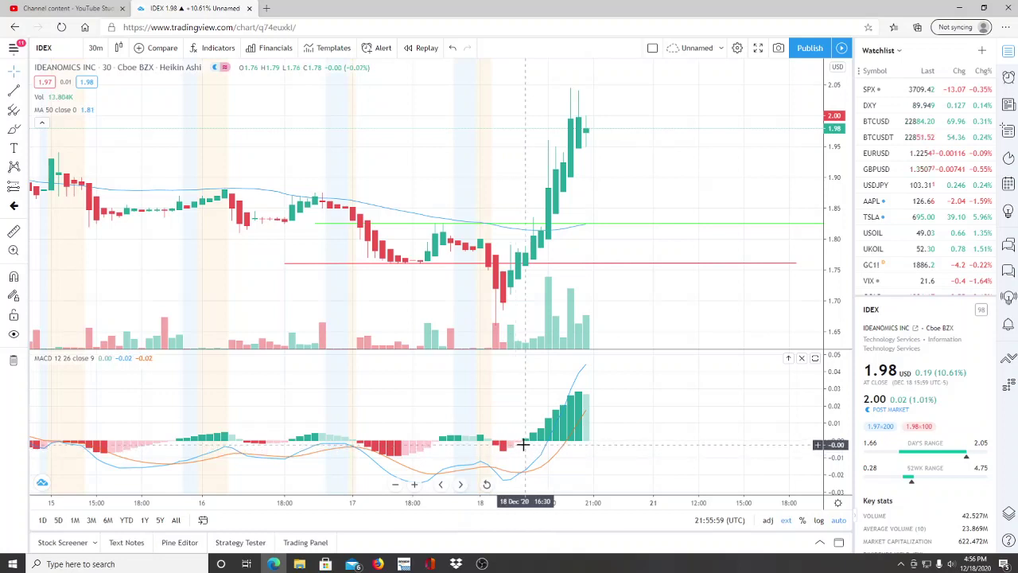
With the Brush, box the latest MACD bars and loop the earlier red bars and MACD trough.
{"action": "scroll", "coordinate": [526, 444], "scroll_direction": "down", "scroll_amount": 2}
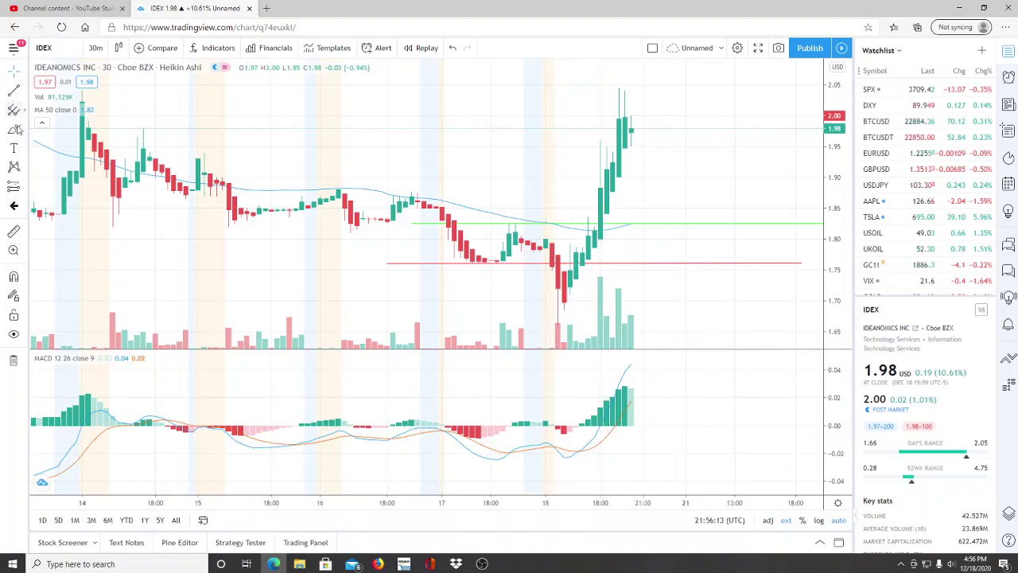
{"action": "left_click", "coordinate": [14, 127]}
{"action": "mouse_move", "coordinate": [578, 388]}
{"action": "left_mouse_down"}
{"action": "mouse_move", "coordinate": [579, 436]}
{"action": "mouse_move", "coordinate": [655, 437]}
{"action": "mouse_move", "coordinate": [662, 426]}
{"action": "mouse_move", "coordinate": [657, 375]}
{"action": "mouse_move", "coordinate": [579, 387]}
{"action": "left_mouse_up"}
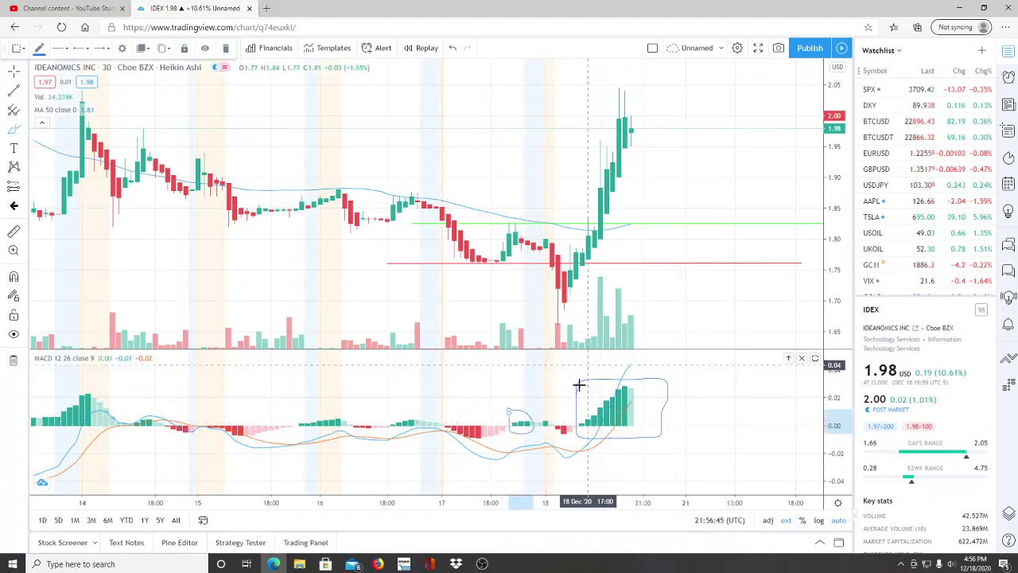
{"action": "mouse_move", "coordinate": [518, 425]}
{"action": "left_mouse_down"}
{"action": "mouse_move", "coordinate": [517, 414]}
{"action": "mouse_move", "coordinate": [539, 439]}
{"action": "mouse_move", "coordinate": [571, 420]}
{"action": "left_mouse_up"}
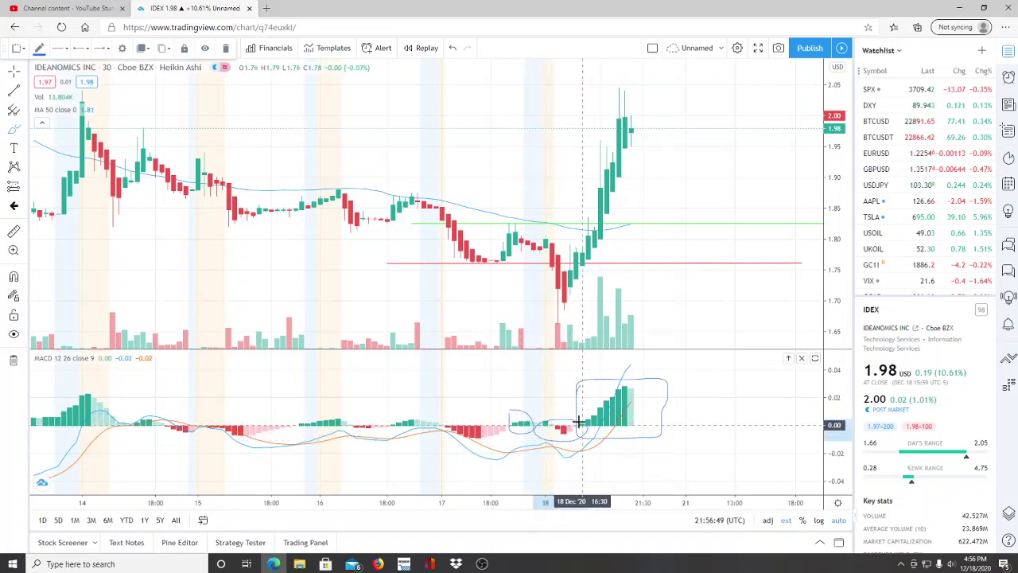
{"action": "mouse_move", "coordinate": [563, 462]}
{"action": "left_mouse_down"}
{"action": "mouse_move", "coordinate": [579, 447]}
{"action": "mouse_move", "coordinate": [539, 442]}
{"action": "mouse_move", "coordinate": [563, 467]}
{"action": "mouse_move", "coordinate": [576, 447]}
{"action": "left_mouse_up"}
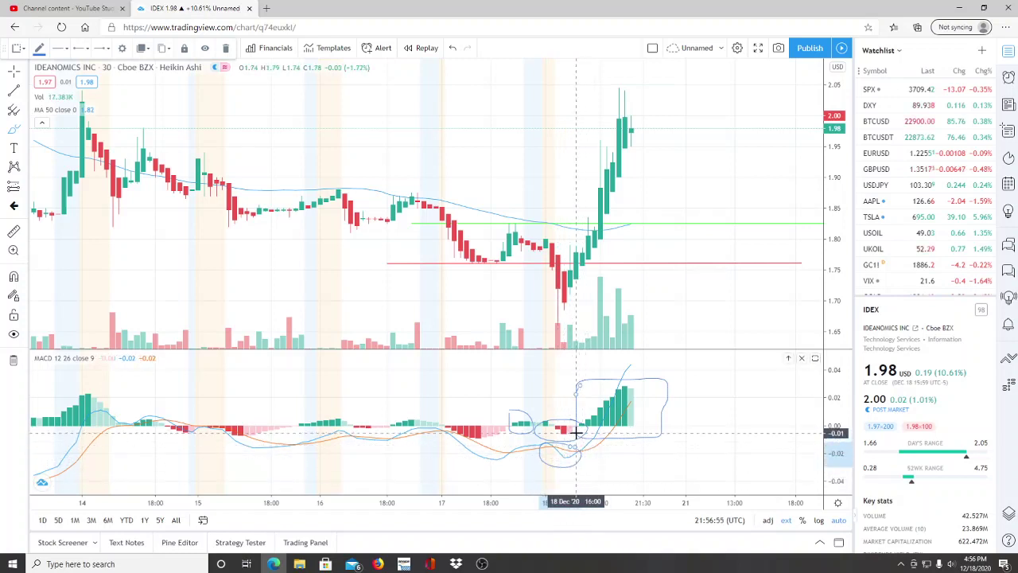
Undo three times to remove the extra loops, keeping only the box around the rising histogram bars.
{"action": "left_click", "coordinate": [452, 49]}
{"action": "left_click", "coordinate": [453, 48]}
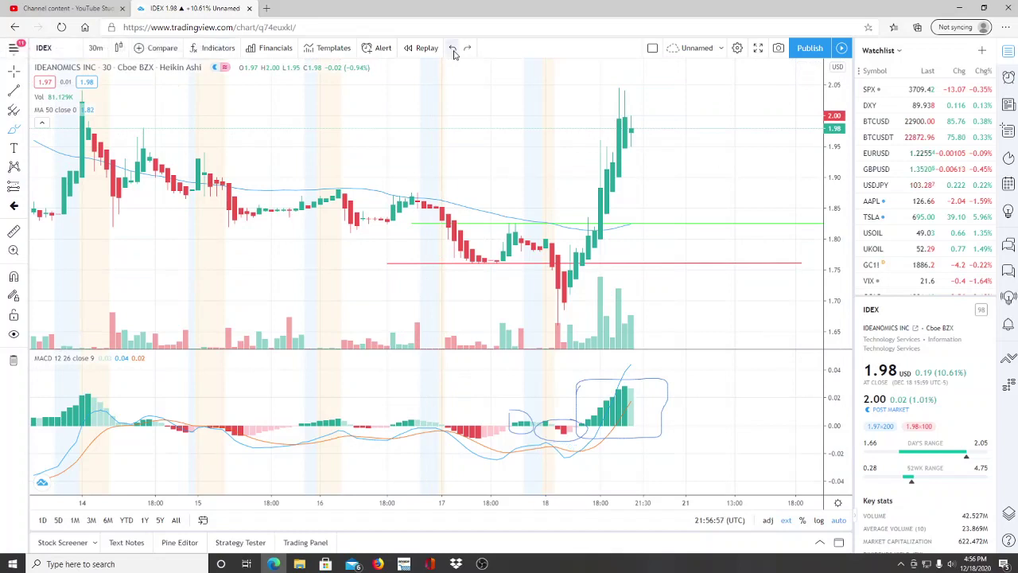
{"action": "left_click", "coordinate": [453, 48]}
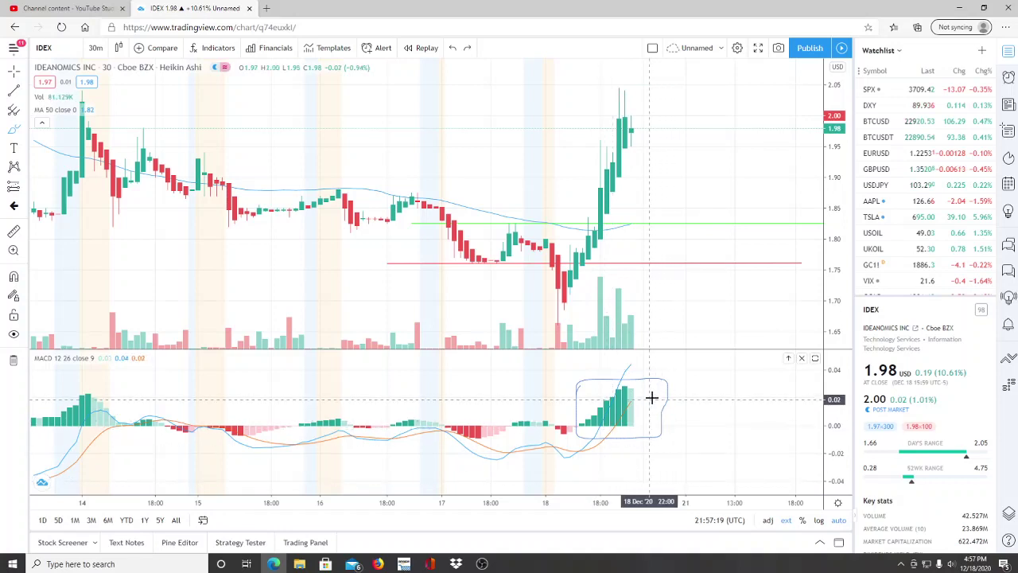
{"action": "mouse_move", "coordinate": [541, 452]}
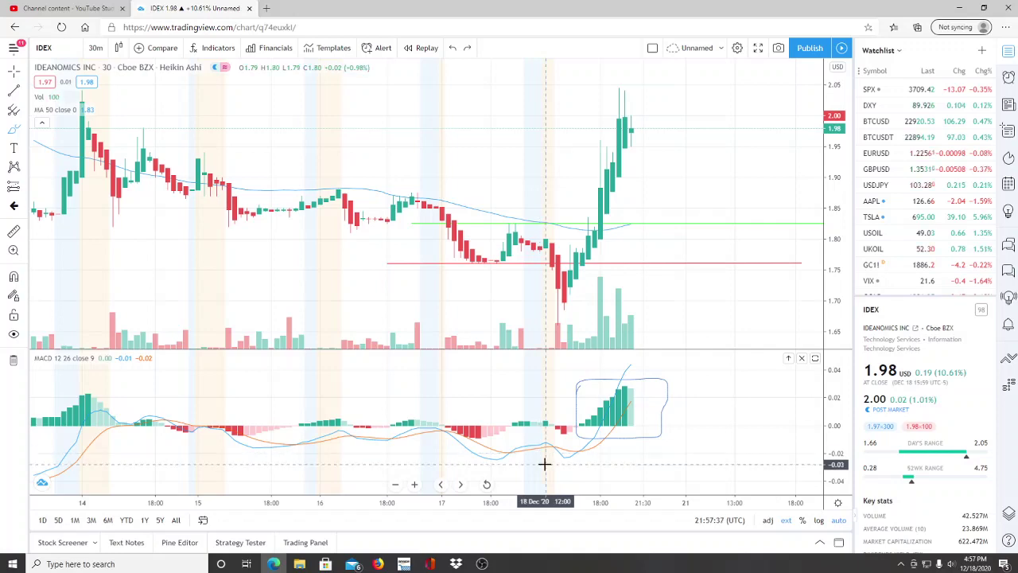
Sketch a loop extending from the MACD box, then discard it with Ctrl+Z.
{"action": "scroll", "coordinate": [641, 409], "scroll_direction": "down", "scroll_amount": 4}
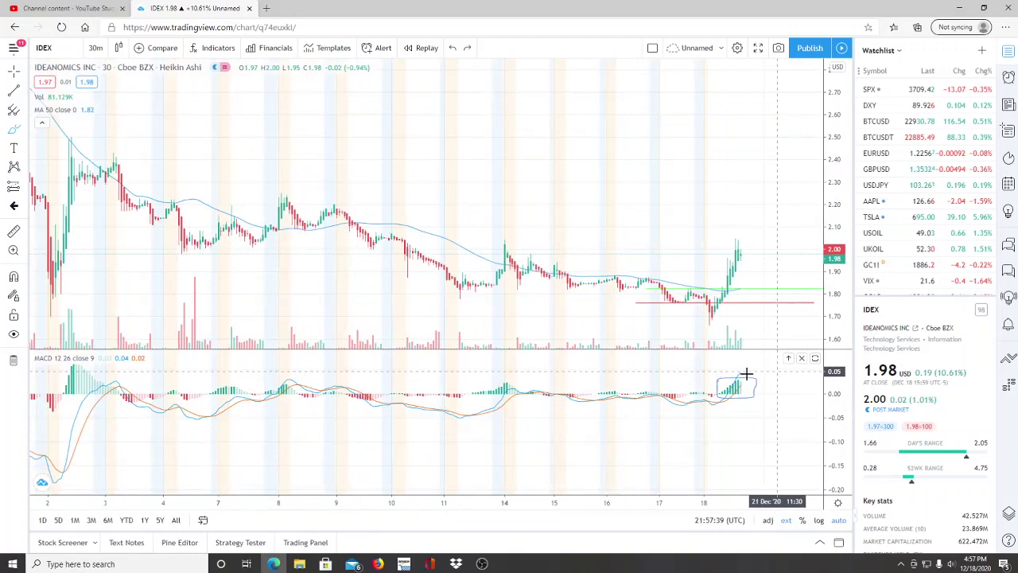
{"action": "left_click", "coordinate": [745, 369]}
{"action": "left_click_drag", "start_coordinate": [745, 369], "coordinate": [772, 397]}
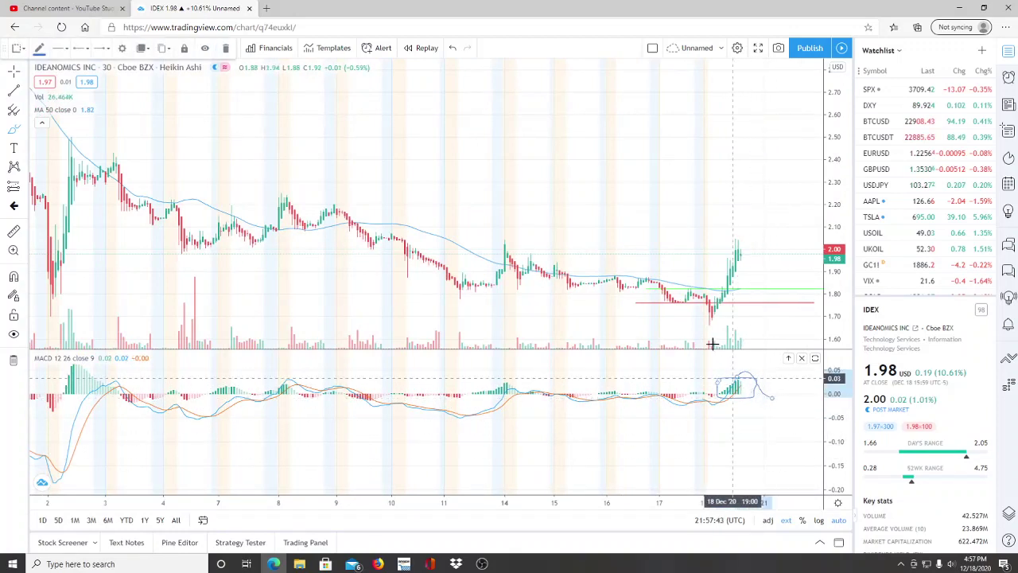
{"action": "key", "text": "ctrl+z"}
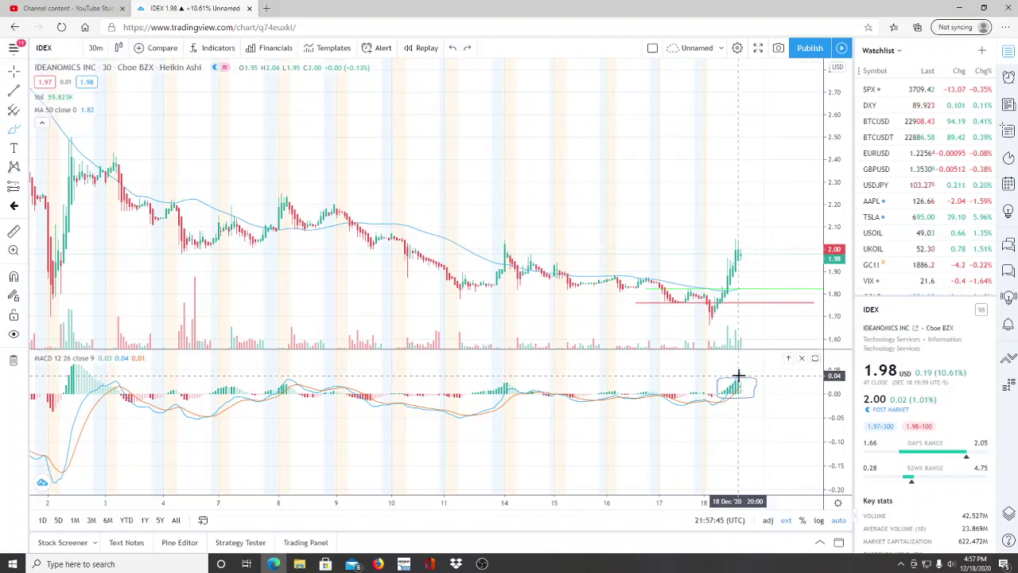
Sketch upward projections past the latest MACD bars and IDEX candles, then undo two strokes.
{"action": "left_click", "coordinate": [746, 368]}
{"action": "left_click_drag", "start_coordinate": [771, 379], "coordinate": [787, 350]}
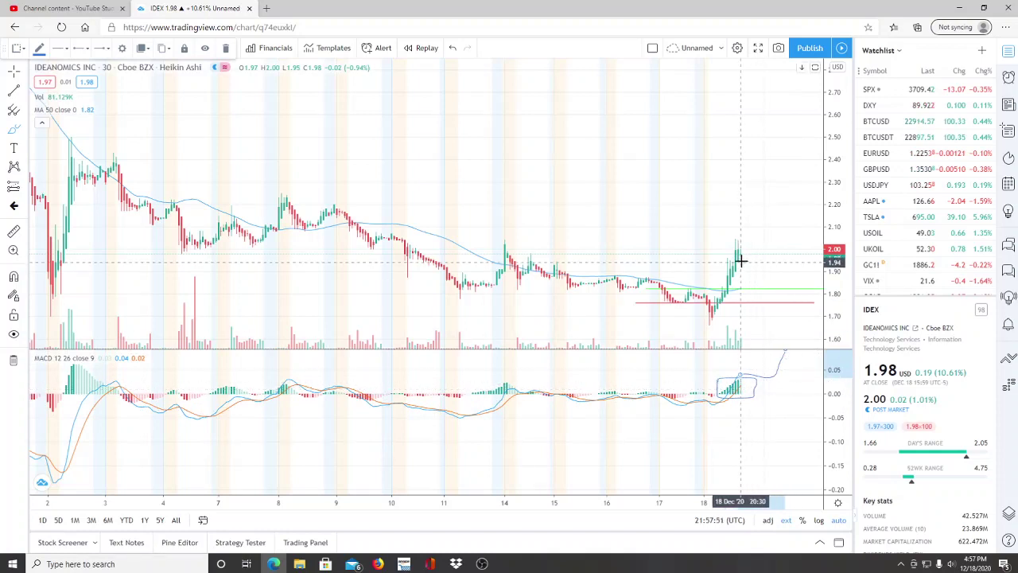
{"action": "mouse_move", "coordinate": [739, 257]}
{"action": "left_mouse_down"}
{"action": "mouse_move", "coordinate": [759, 243]}
{"action": "mouse_move", "coordinate": [792, 166]}
{"action": "mouse_move", "coordinate": [812, 199]}
{"action": "left_mouse_up"}
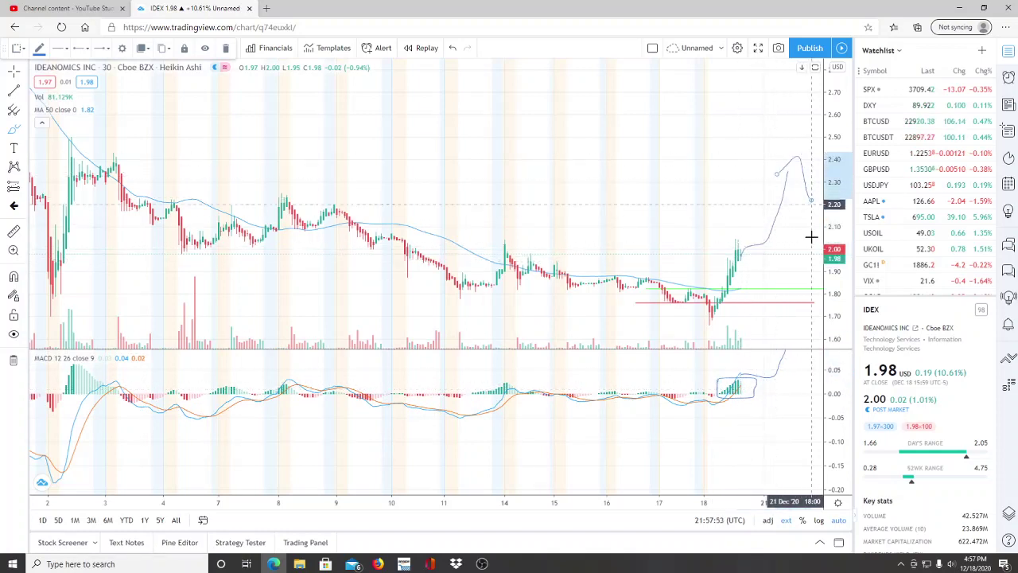
{"action": "left_click", "coordinate": [453, 49]}
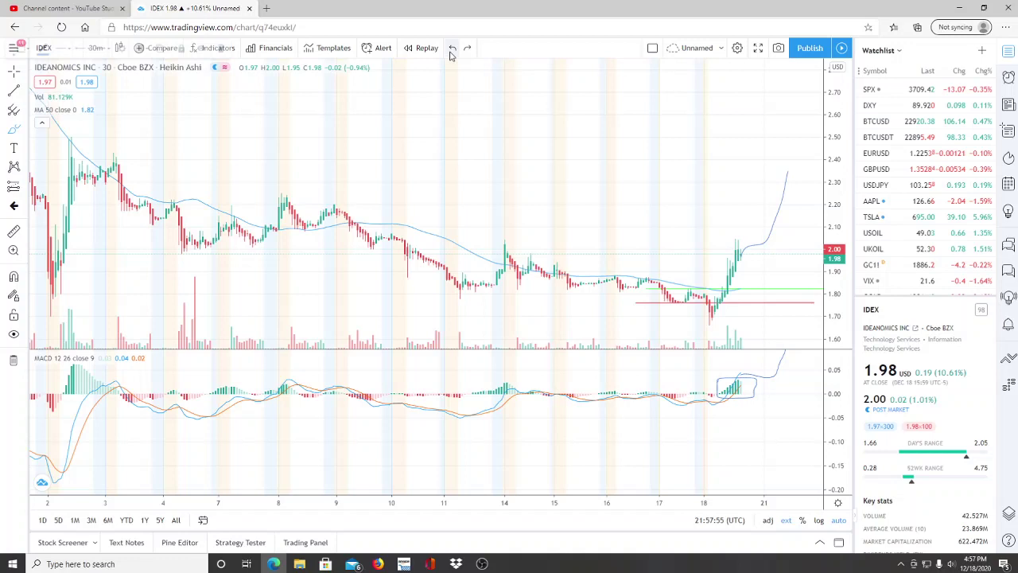
{"action": "left_click", "coordinate": [452, 49]}
{"action": "left_click", "coordinate": [452, 50]}
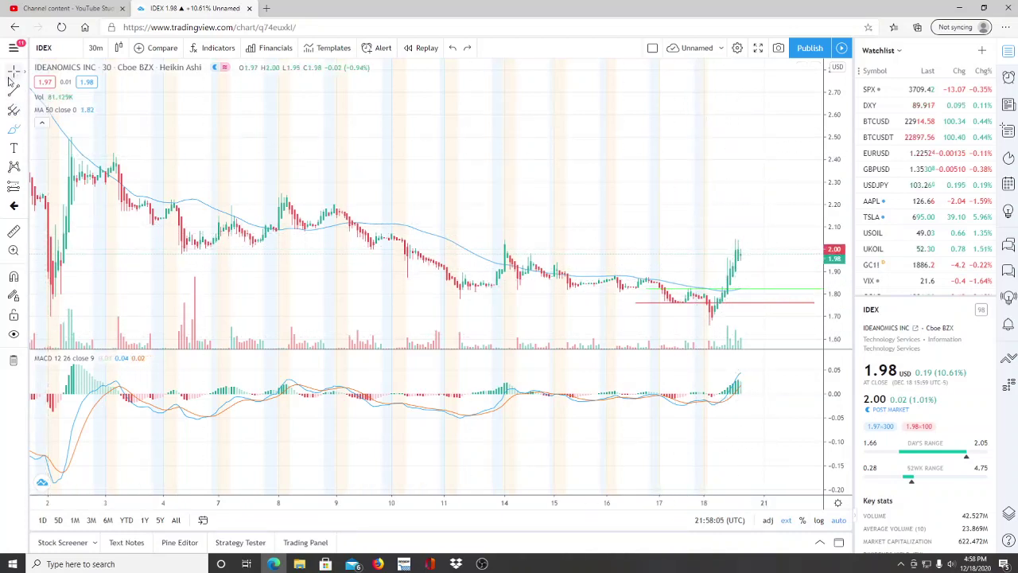
{"action": "scroll", "coordinate": [525, 409], "scroll_direction": "up", "scroll_amount": 4}
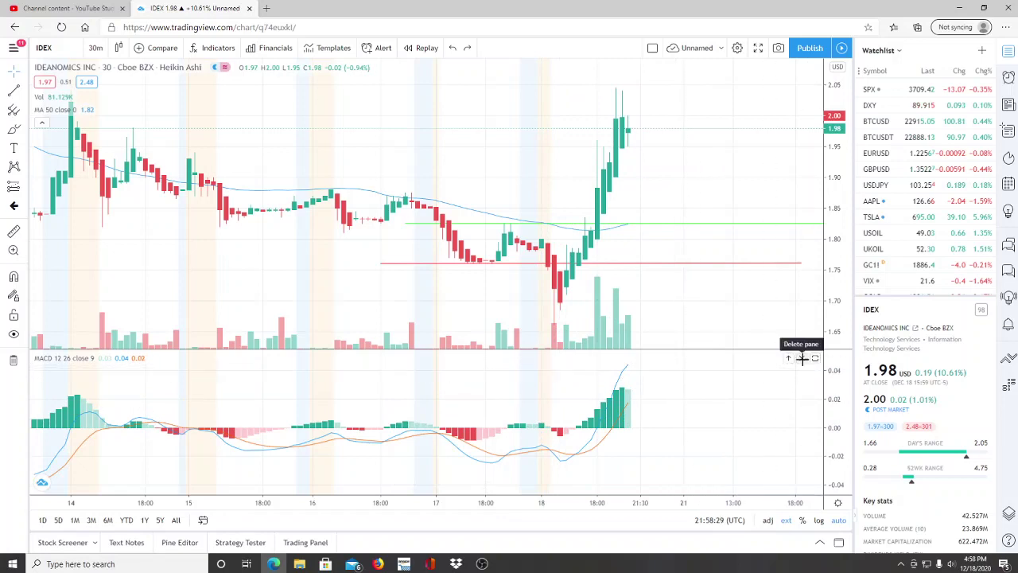
Delete the MACD indicator pane from the IDEX chart.
{"action": "left_click", "coordinate": [803, 359]}
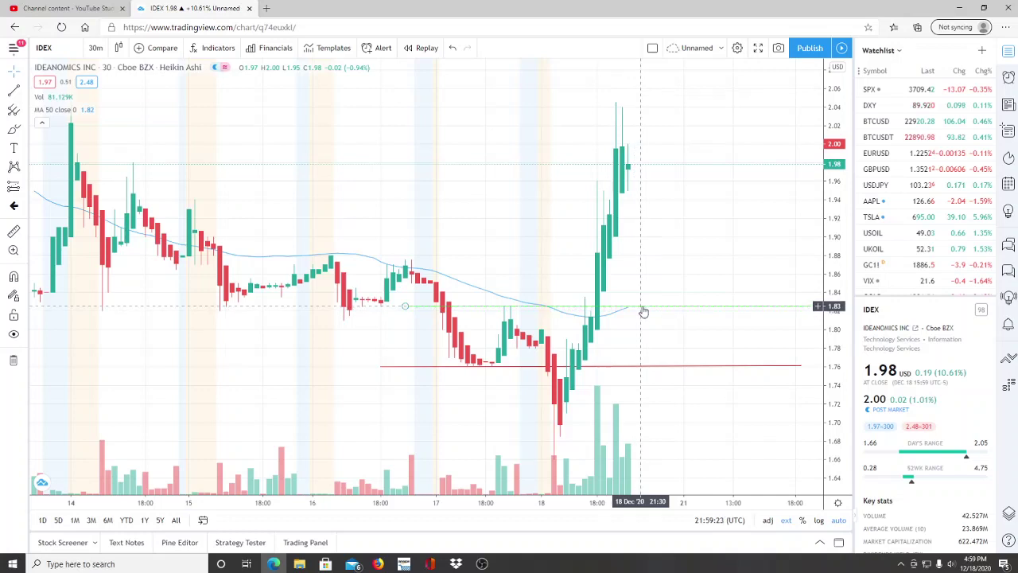
Raise the green horizontal line from about 1.83 to 2.05, level with the recent highs.
{"action": "left_click", "coordinate": [643, 311]}
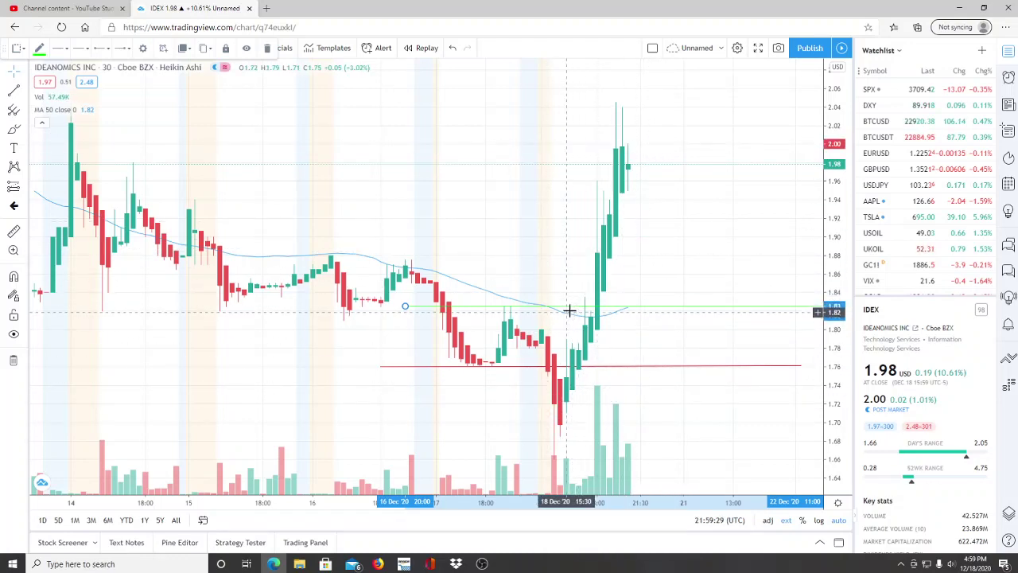
{"action": "left_click_drag", "start_coordinate": [572, 311], "coordinate": [697, 102]}
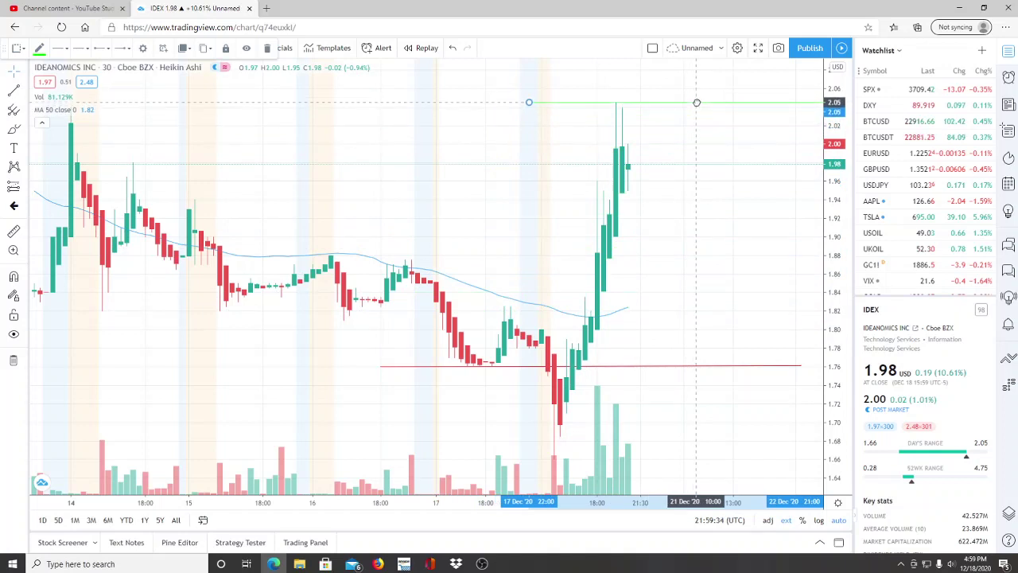
{"action": "left_click", "coordinate": [693, 159]}
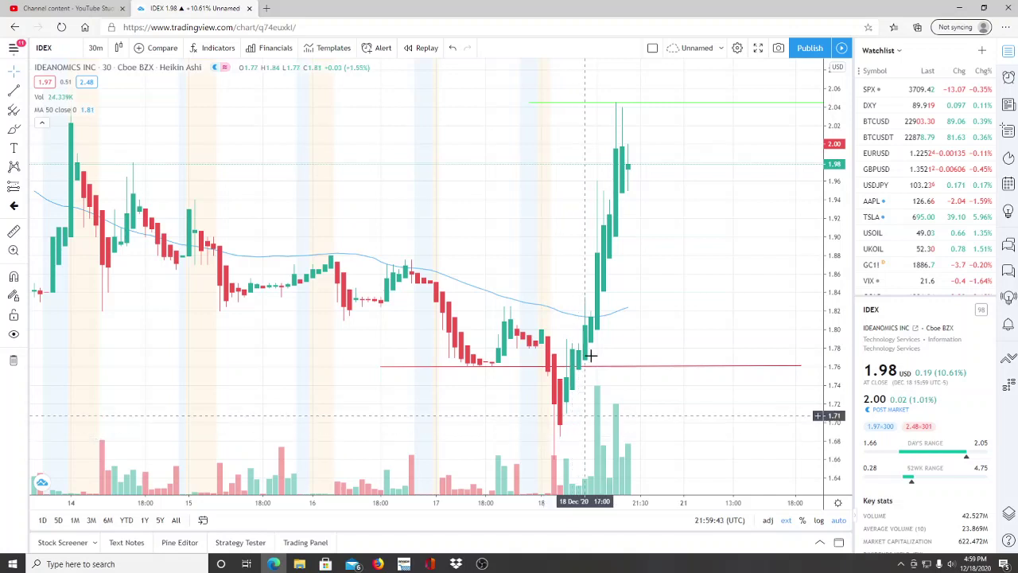
Move the red horizontal line up to about 1.95, just below the latest highs.
{"action": "left_click", "coordinate": [529, 368]}
{"action": "mouse_move", "coordinate": [529, 372]}
{"action": "left_mouse_down"}
{"action": "mouse_move", "coordinate": [661, 331]}
{"action": "mouse_move", "coordinate": [659, 375]}
{"action": "mouse_move", "coordinate": [655, 325]}
{"action": "mouse_move", "coordinate": [650, 347]}
{"action": "mouse_move", "coordinate": [673, 313]}
{"action": "mouse_move", "coordinate": [628, 297]}
{"action": "mouse_move", "coordinate": [621, 307]}
{"action": "mouse_move", "coordinate": [637, 359]}
{"action": "mouse_move", "coordinate": [600, 446]}
{"action": "mouse_move", "coordinate": [659, 444]}
{"action": "mouse_move", "coordinate": [648, 393]}
{"action": "mouse_move", "coordinate": [640, 397]}
{"action": "mouse_move", "coordinate": [682, 226]}
{"action": "mouse_move", "coordinate": [615, 274]}
{"action": "mouse_move", "coordinate": [686, 235]}
{"action": "mouse_move", "coordinate": [722, 191]}
{"action": "left_mouse_up"}
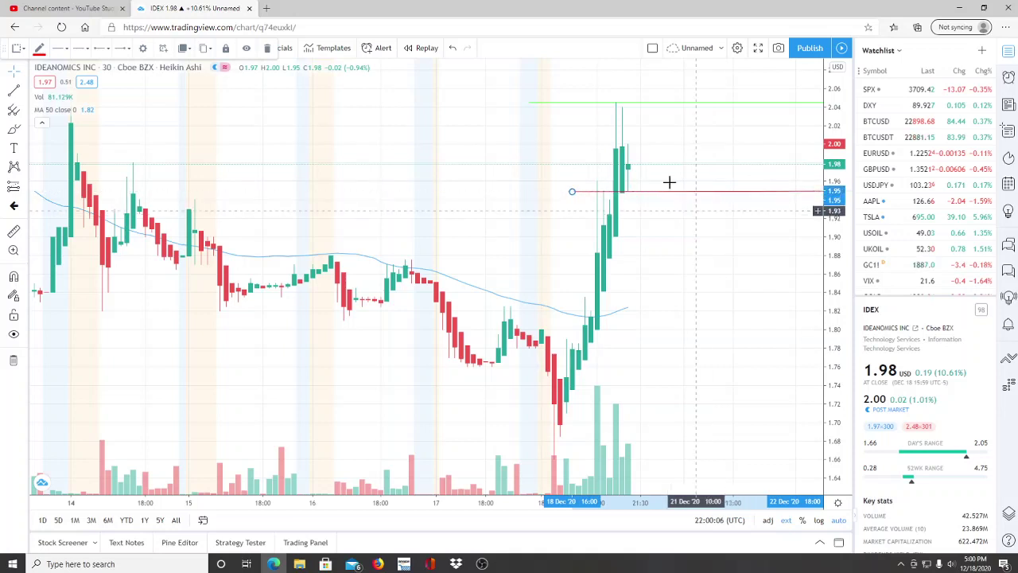
{"action": "left_click", "coordinate": [668, 292]}
{"action": "scroll", "coordinate": [414, 316], "scroll_direction": "up", "scroll_amount": 5}
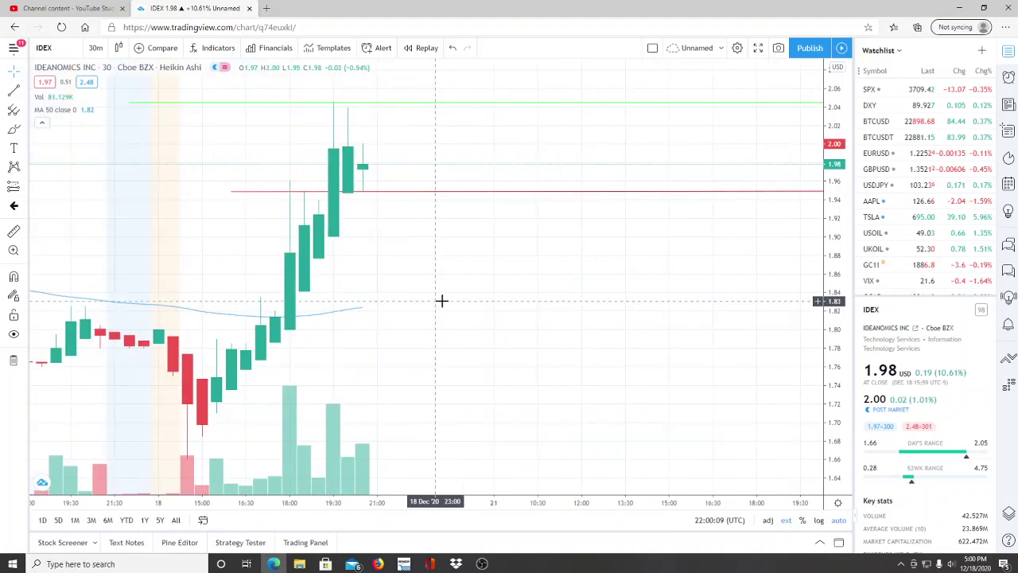
{"action": "left_click_drag", "start_coordinate": [461, 301], "coordinate": [564, 302]}
{"action": "scroll", "coordinate": [560, 309], "scroll_direction": "up", "scroll_amount": 1}
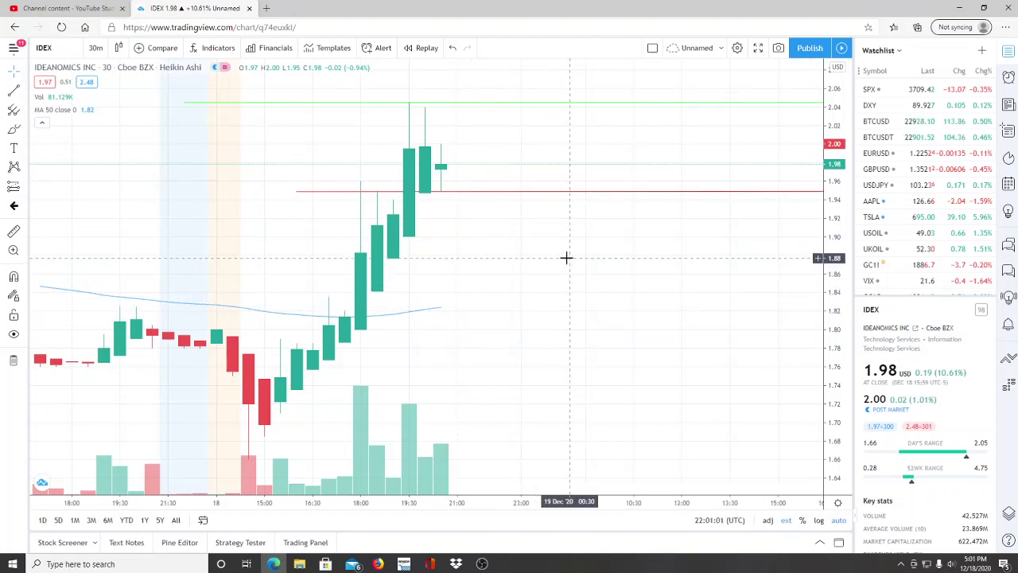
{"action": "scroll", "coordinate": [567, 257], "scroll_direction": "down", "scroll_amount": 3}
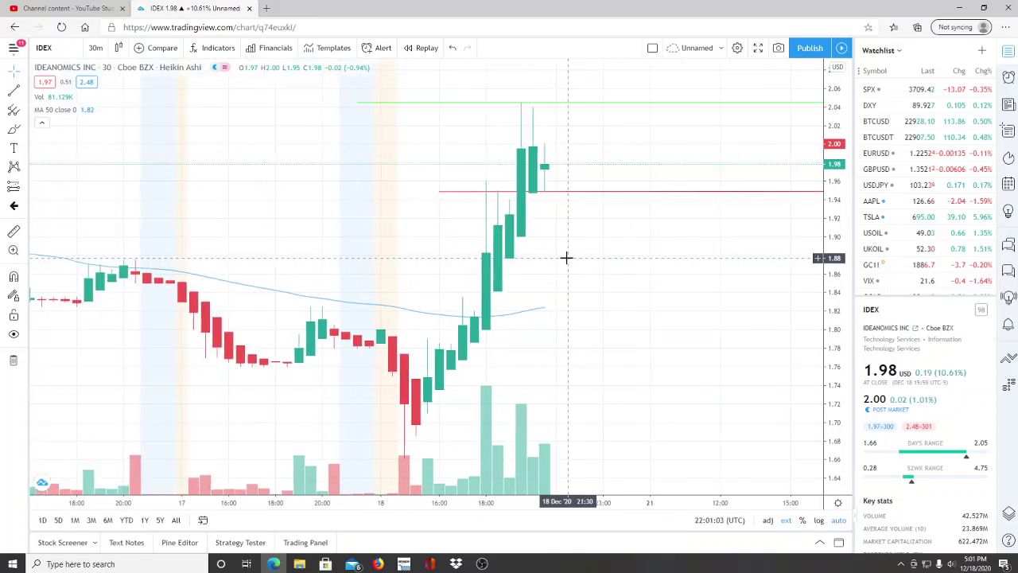
{"action": "scroll", "coordinate": [566, 257], "scroll_direction": "up", "scroll_amount": 2}
{"action": "scroll", "coordinate": [566, 257], "scroll_direction": "down", "scroll_amount": 4}
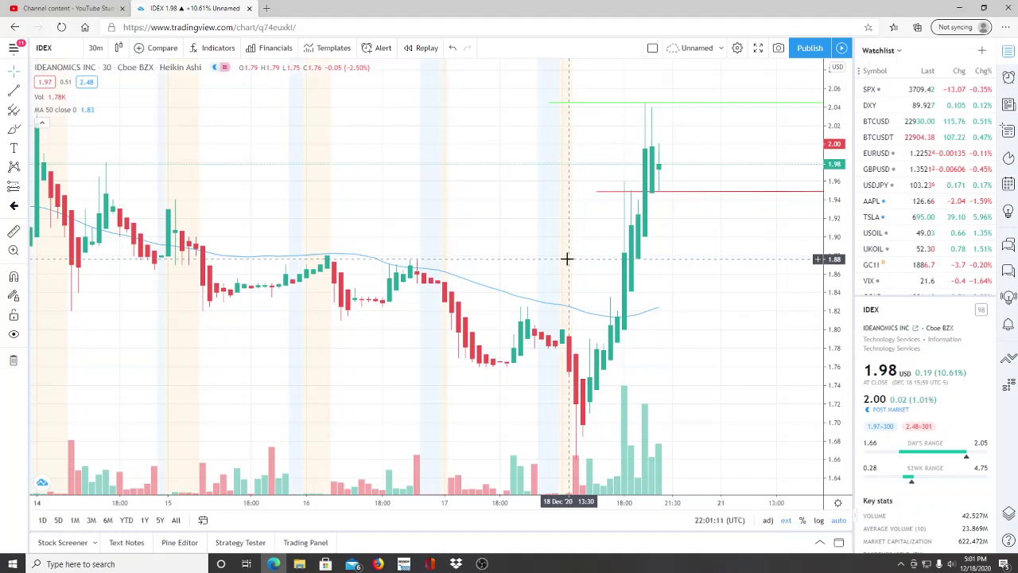
{"action": "scroll", "coordinate": [566, 258], "scroll_direction": "up", "scroll_amount": 3}
{"action": "scroll", "coordinate": [567, 258], "scroll_direction": "up", "scroll_amount": 1}
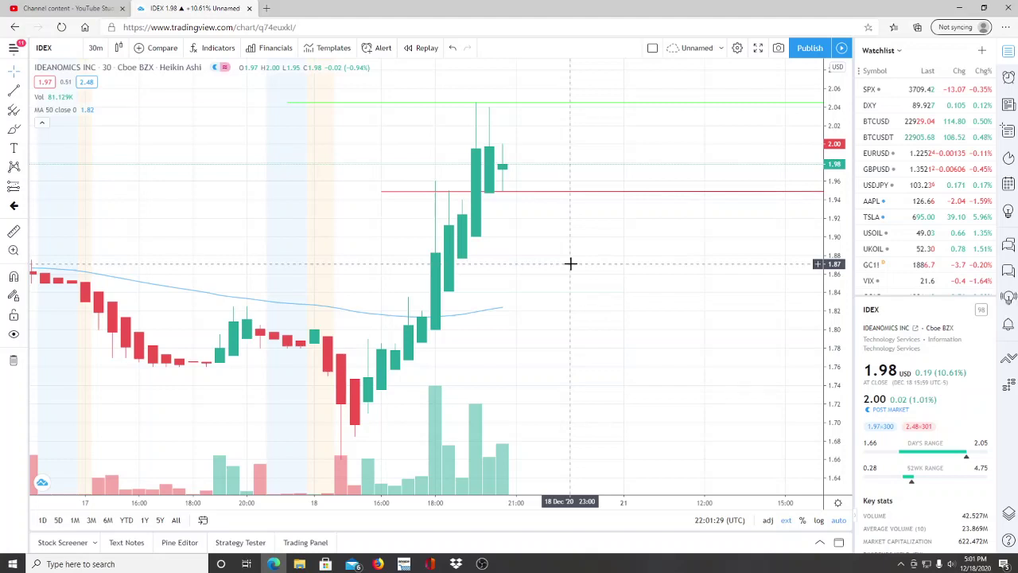
{"action": "scroll", "coordinate": [478, 292], "scroll_direction": "up", "scroll_amount": 3}
{"action": "left_click_drag", "start_coordinate": [472, 291], "coordinate": [549, 298]}
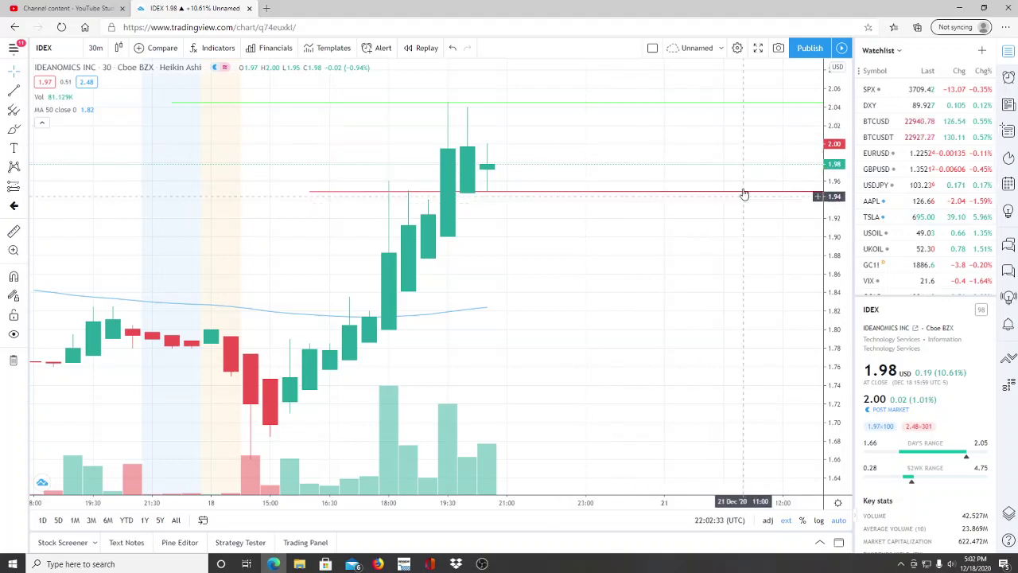
Select the red horizontal line, then the green line at 2.05.
{"action": "left_click", "coordinate": [549, 196]}
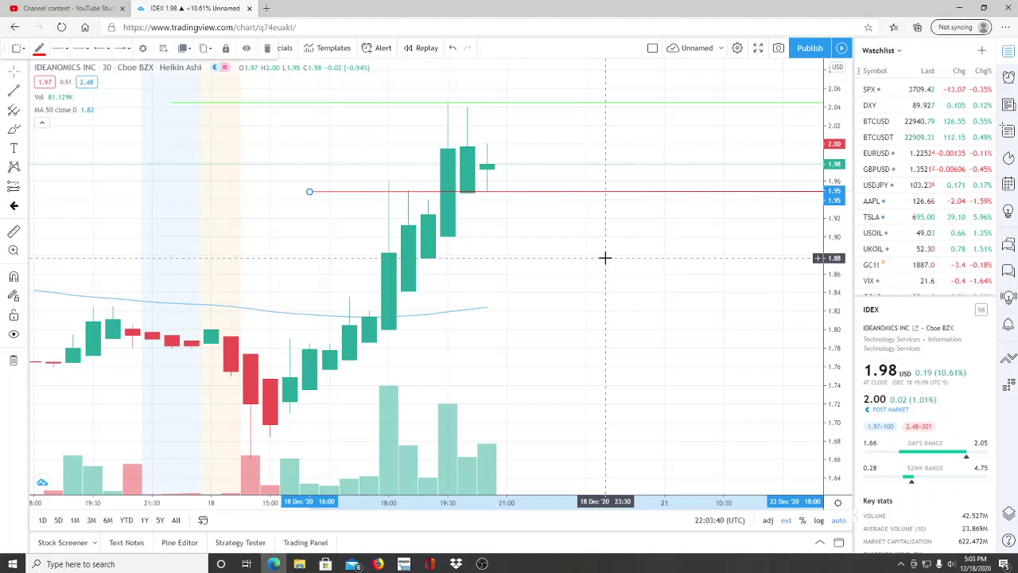
{"action": "left_click", "coordinate": [596, 107]}
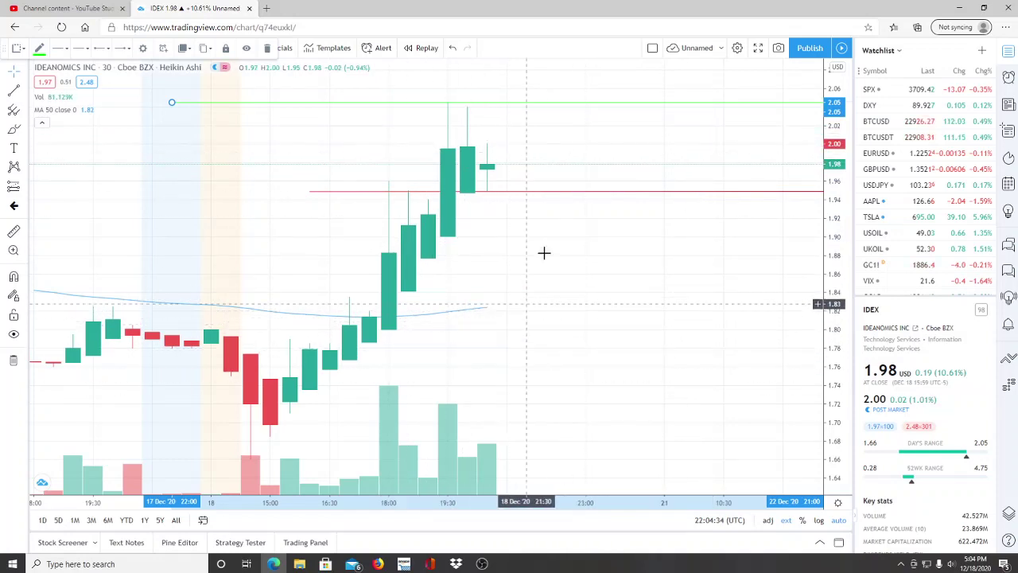
{"action": "left_click", "coordinate": [739, 251]}
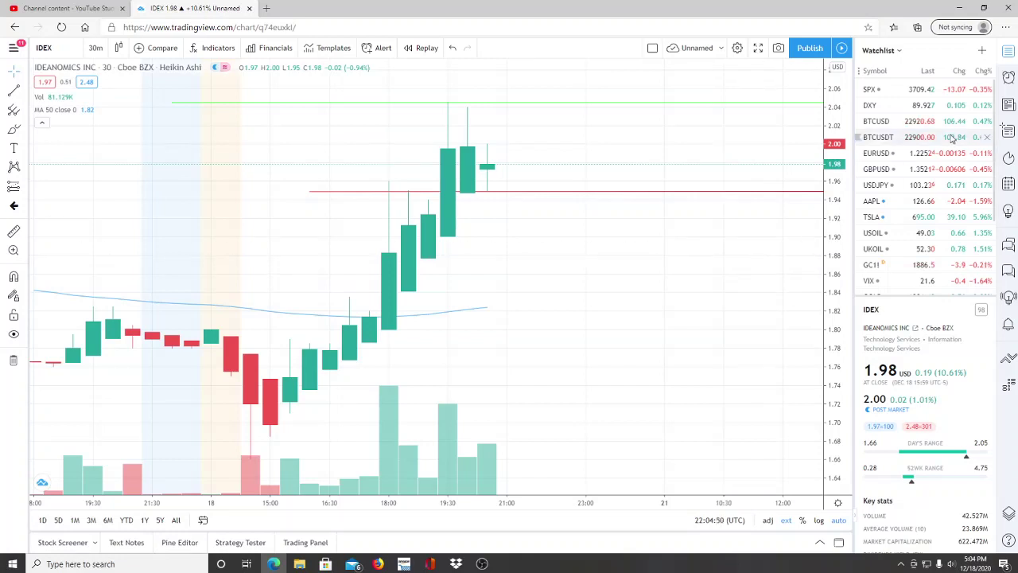
{"action": "scroll", "coordinate": [937, 151], "scroll_direction": "down", "scroll_amount": 2}
{"action": "scroll", "coordinate": [937, 152], "scroll_direction": "down", "scroll_amount": 5}
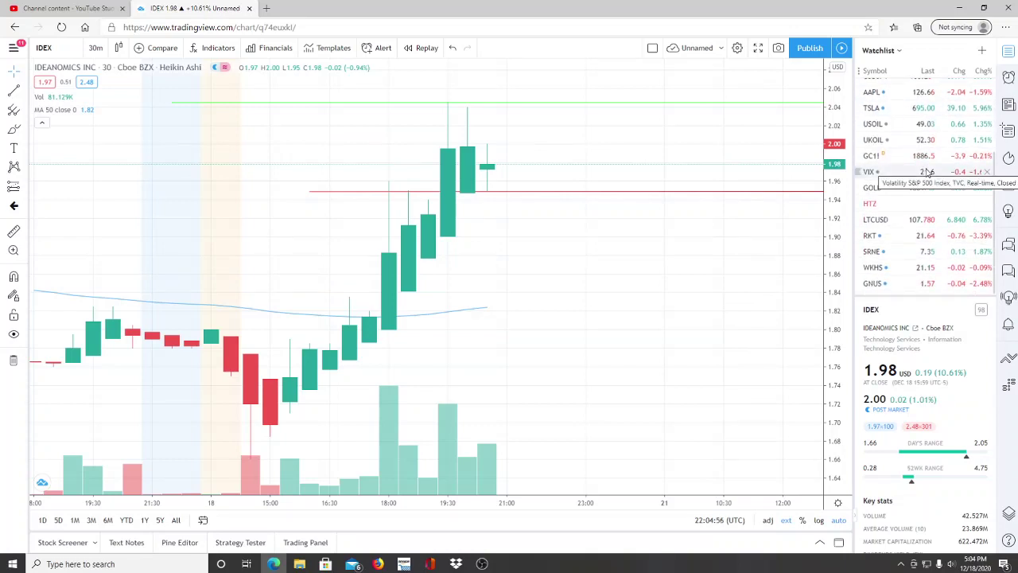
{"action": "scroll", "coordinate": [896, 213], "scroll_direction": "up", "scroll_amount": 5}
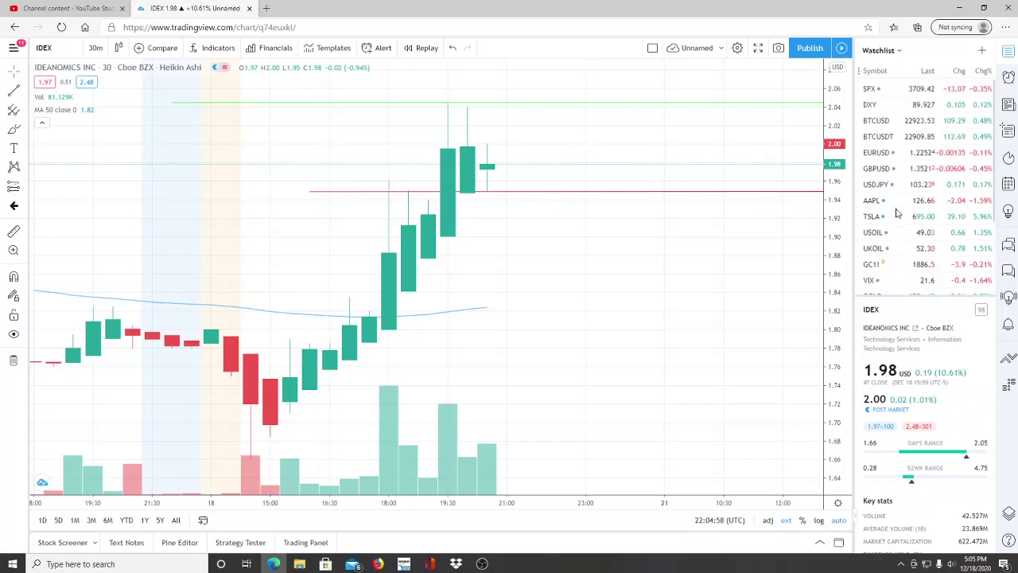